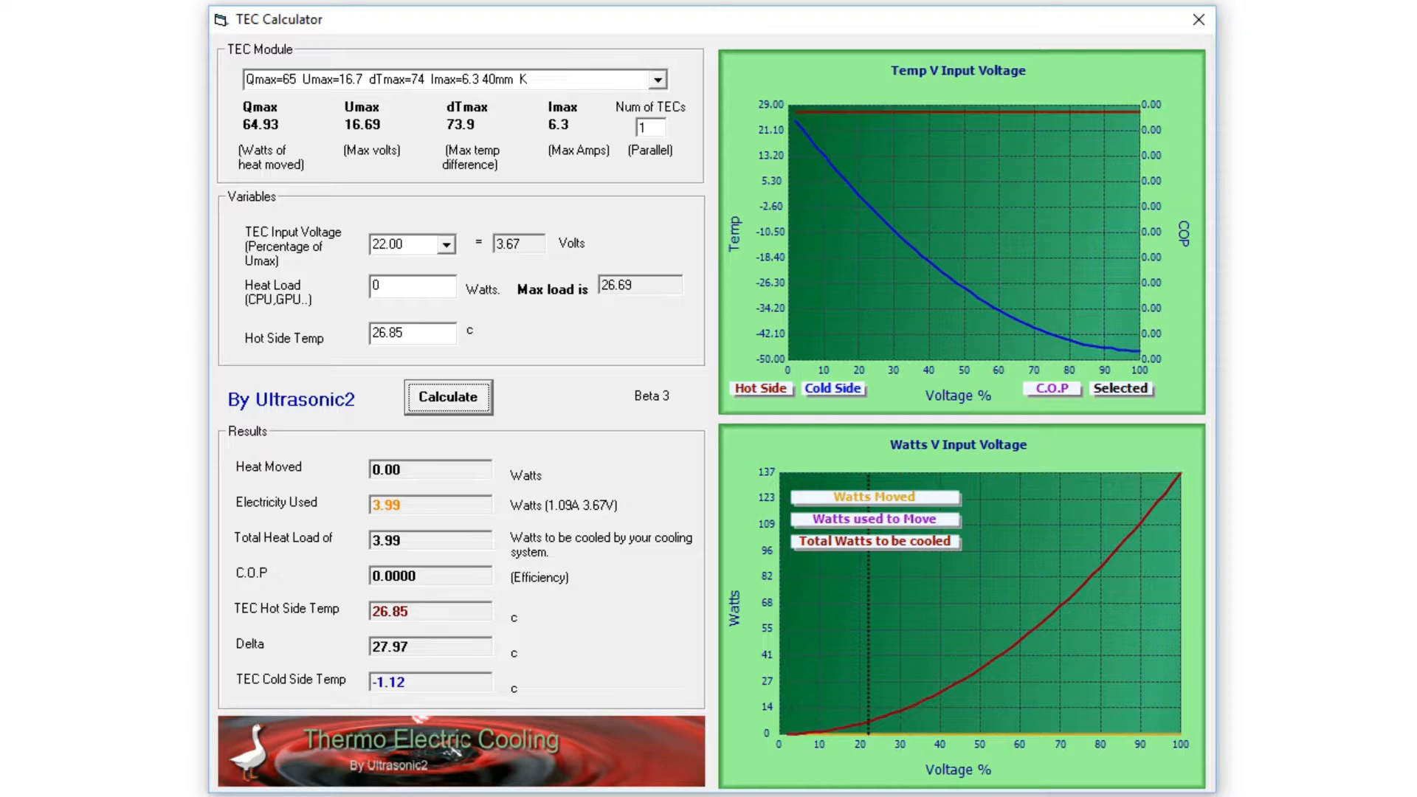
Step: Choose the TEC module with Qmax=400, Umax=24.8, dTmax=62, Imax=28, 62mm CTE
{"action": "left_click", "coordinate": [657, 79]}
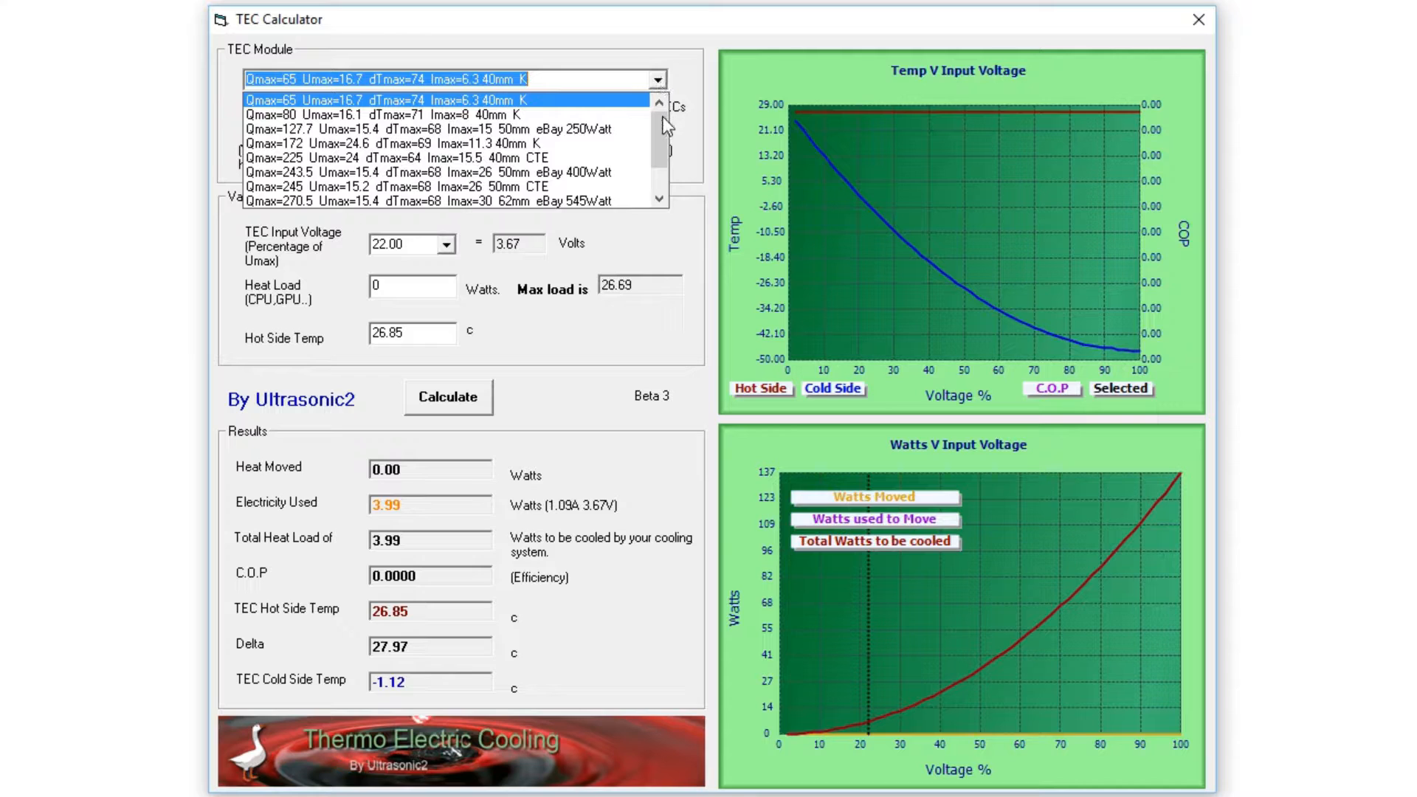
{"action": "mouse_move", "coordinate": [663, 121]}
{"action": "left_mouse_down"}
{"action": "mouse_move", "coordinate": [662, 140]}
{"action": "mouse_move", "coordinate": [669, 106]}
{"action": "left_mouse_up"}
{"action": "scroll", "coordinate": [658, 144], "scroll_direction": "down", "scroll_amount": 1}
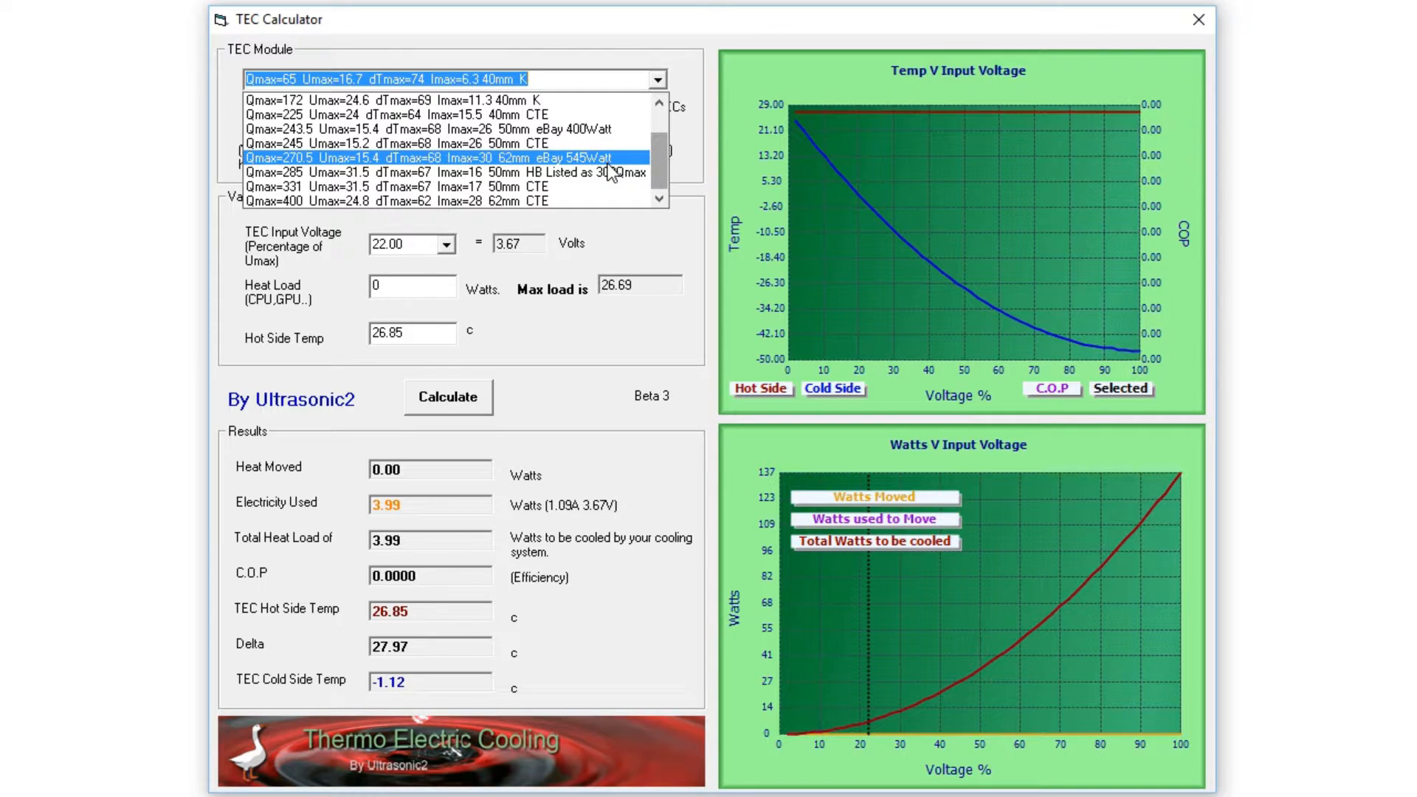
{"action": "left_click", "coordinate": [570, 201]}
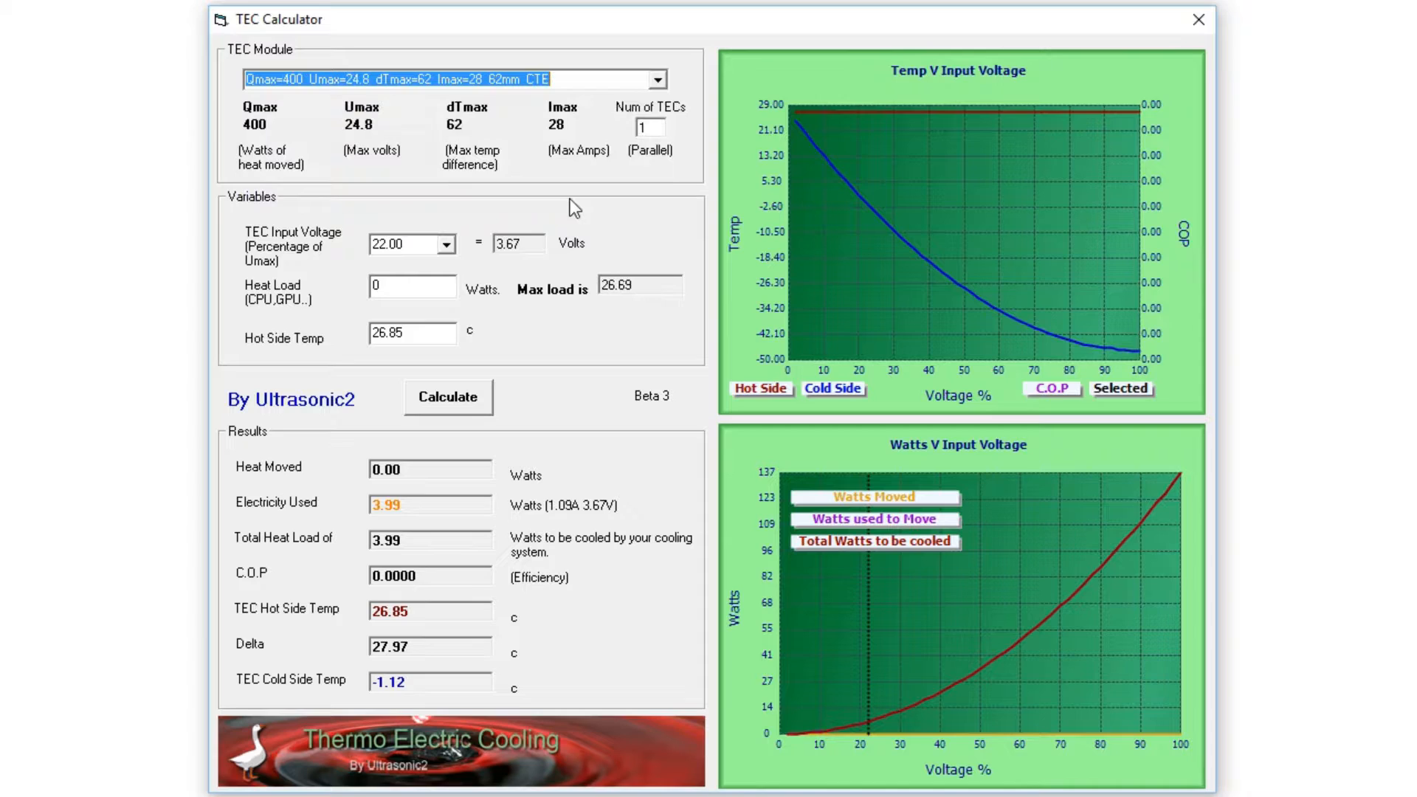
{"action": "double_click", "coordinate": [648, 128]}
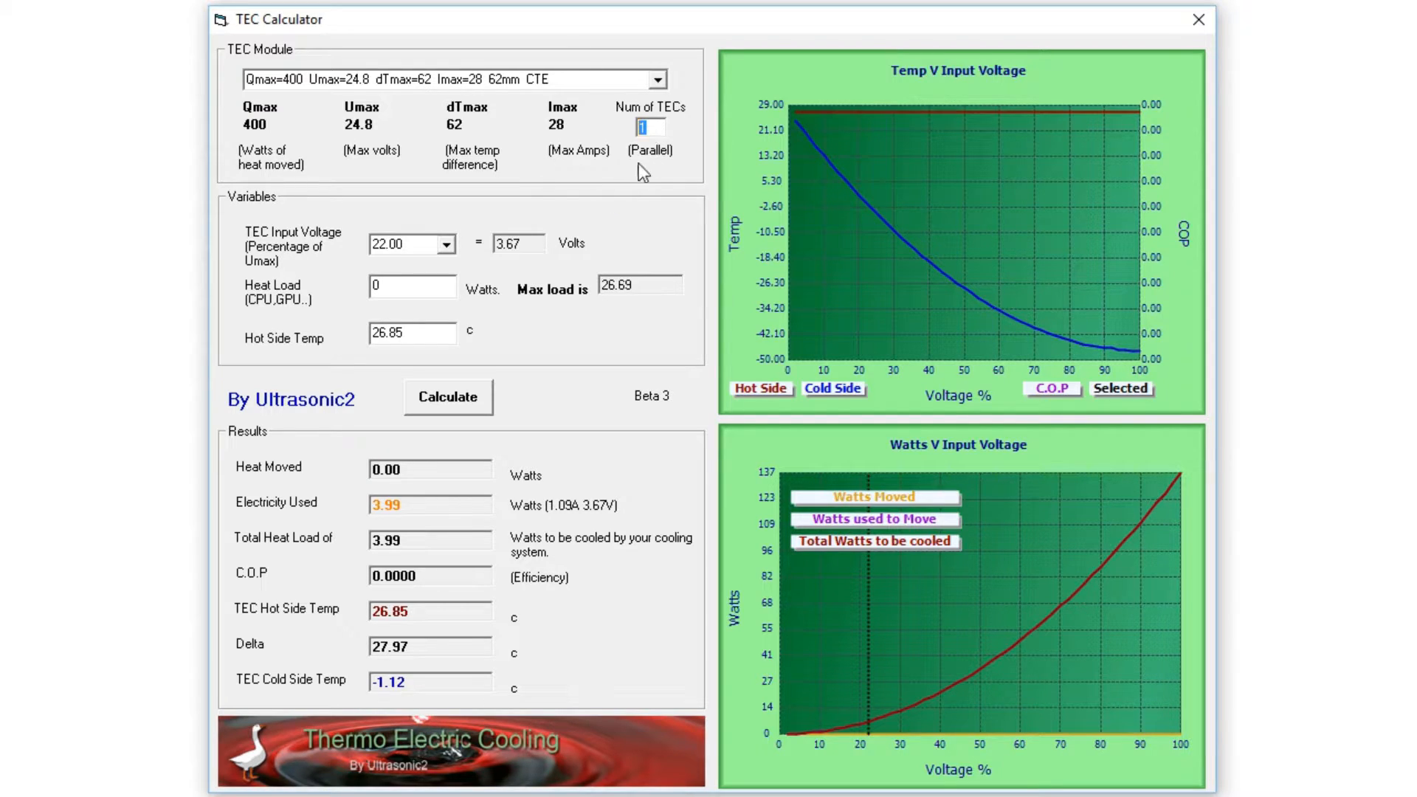
Step: Set the TEC input voltage to 2% of Umax and calculate the module's performance
{"action": "left_click", "coordinate": [446, 244]}
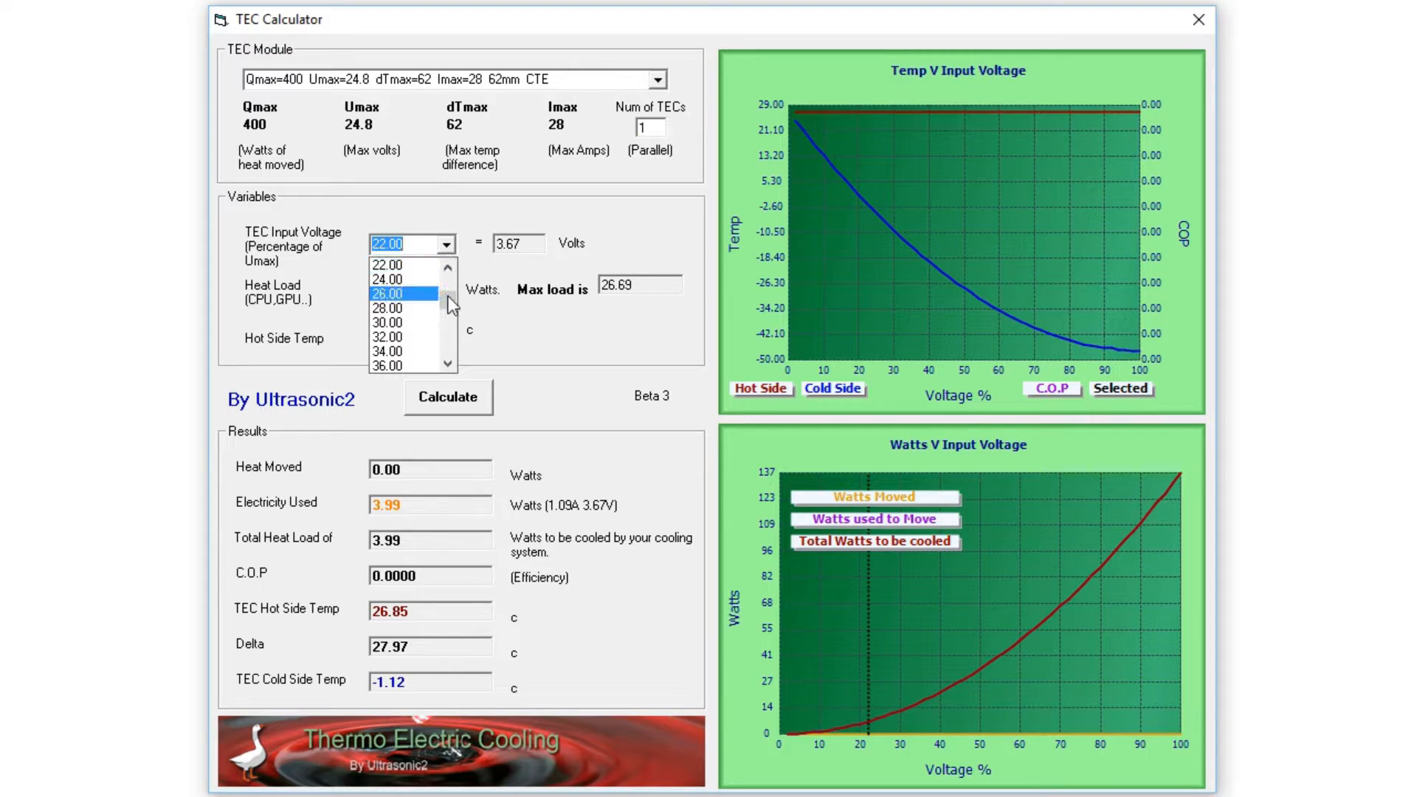
{"action": "mouse_move", "coordinate": [448, 295]}
{"action": "left_mouse_down"}
{"action": "mouse_move", "coordinate": [447, 279]}
{"action": "mouse_move", "coordinate": [446, 369]}
{"action": "mouse_move", "coordinate": [446, 270]}
{"action": "left_mouse_up"}
{"action": "left_click", "coordinate": [402, 270]}
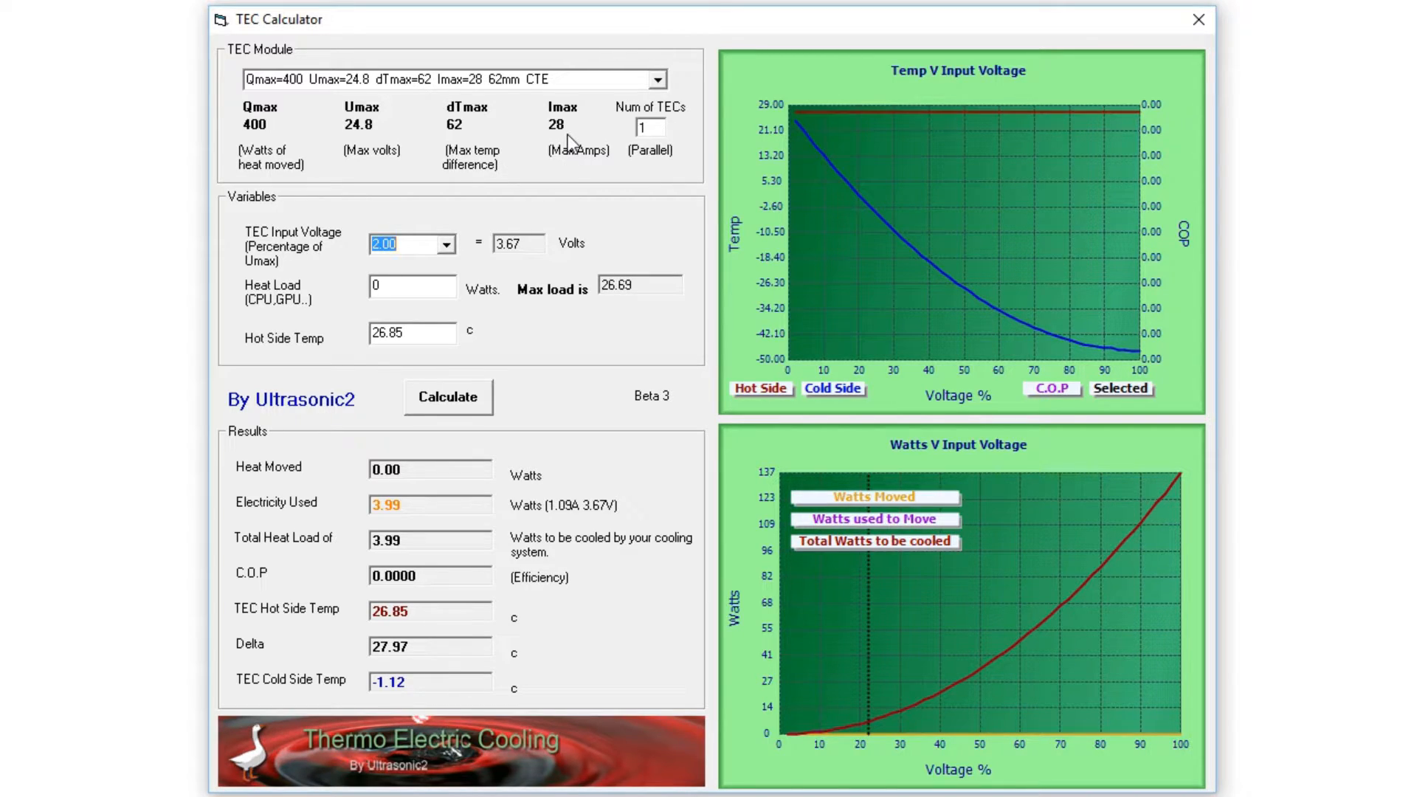
{"action": "double_click", "coordinate": [536, 245]}
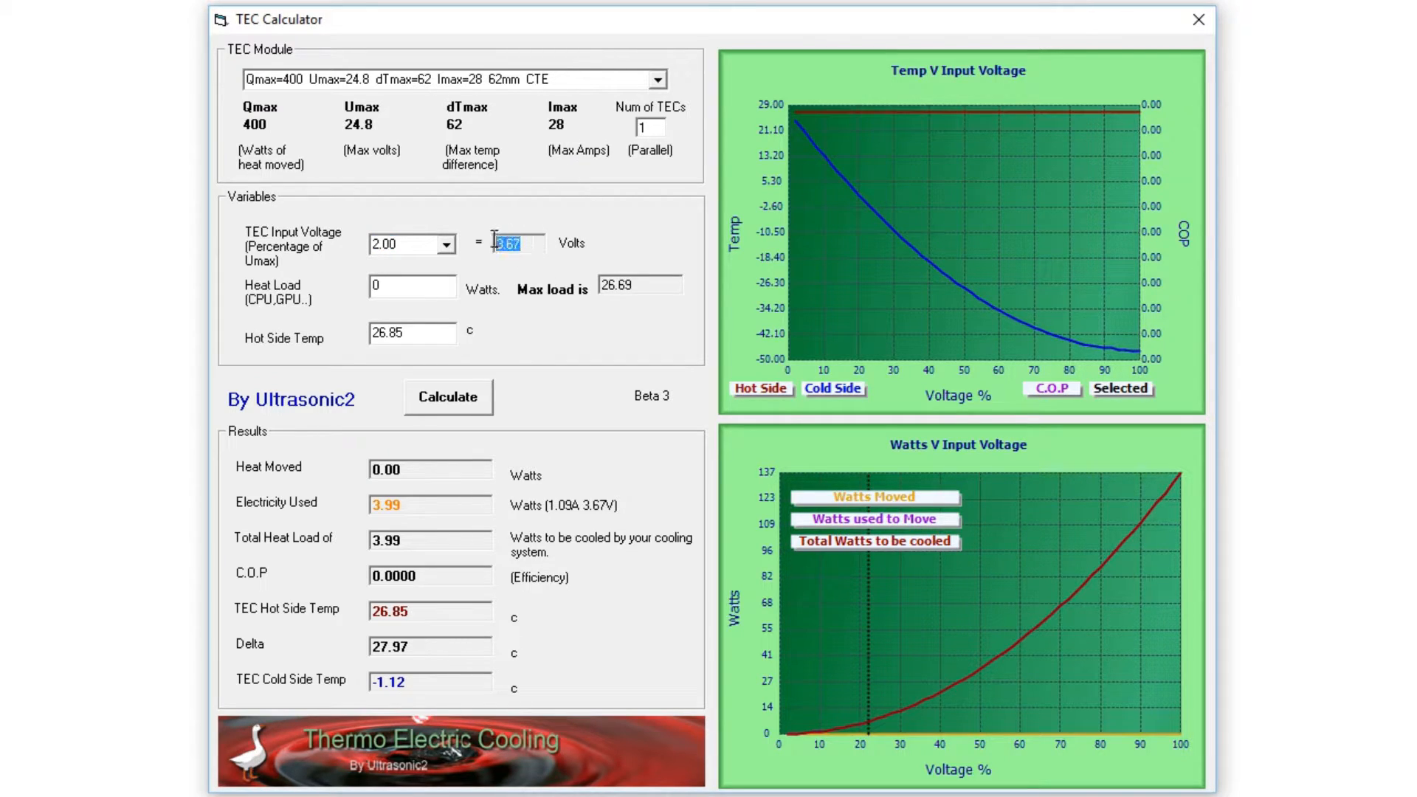
{"action": "left_click", "coordinate": [448, 404]}
Step: Raise the TEC input voltage to 100% of Umax, recalculate, and check the maximum load
{"action": "left_click", "coordinate": [446, 244]}
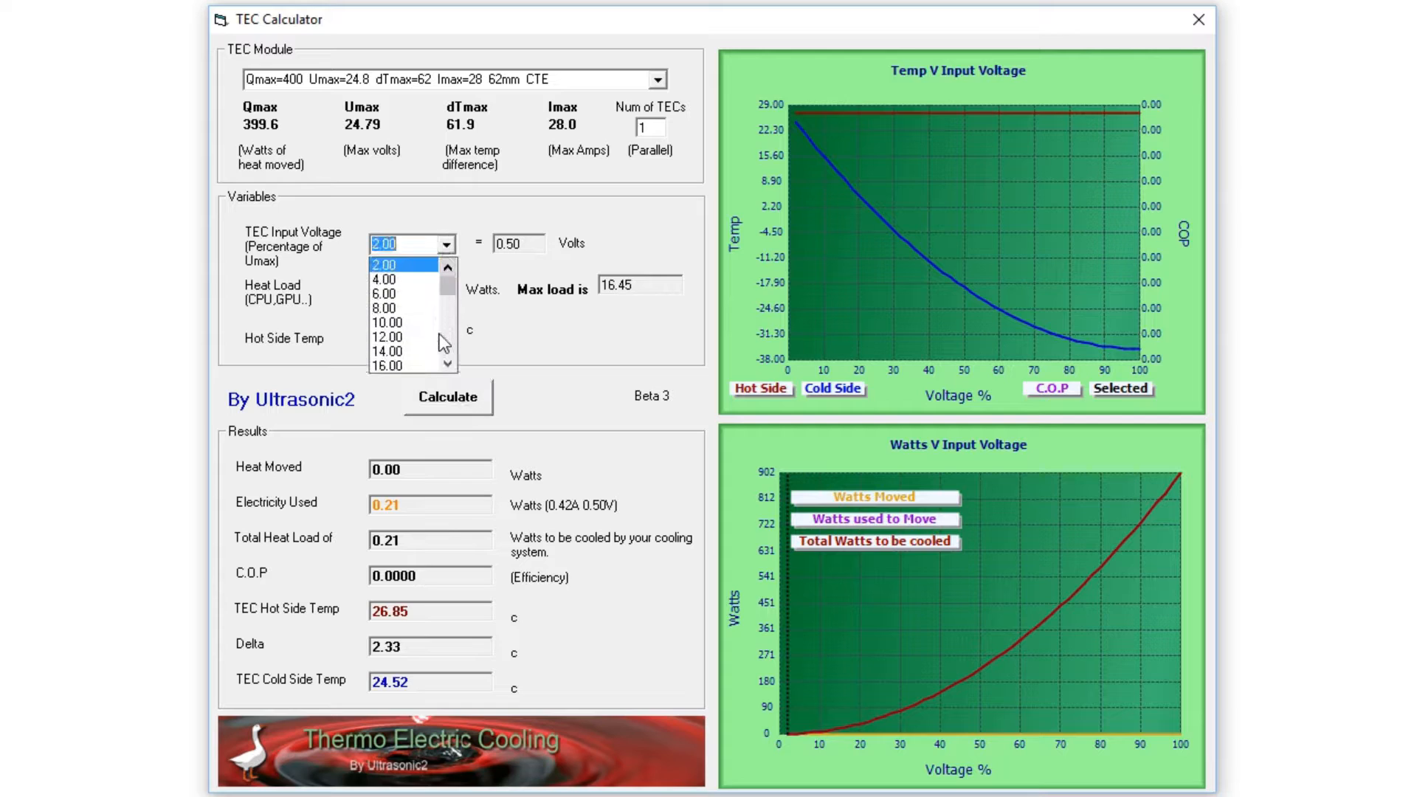
{"action": "left_click_drag", "start_coordinate": [444, 285], "coordinate": [444, 378]}
{"action": "left_click", "coordinate": [419, 366]}
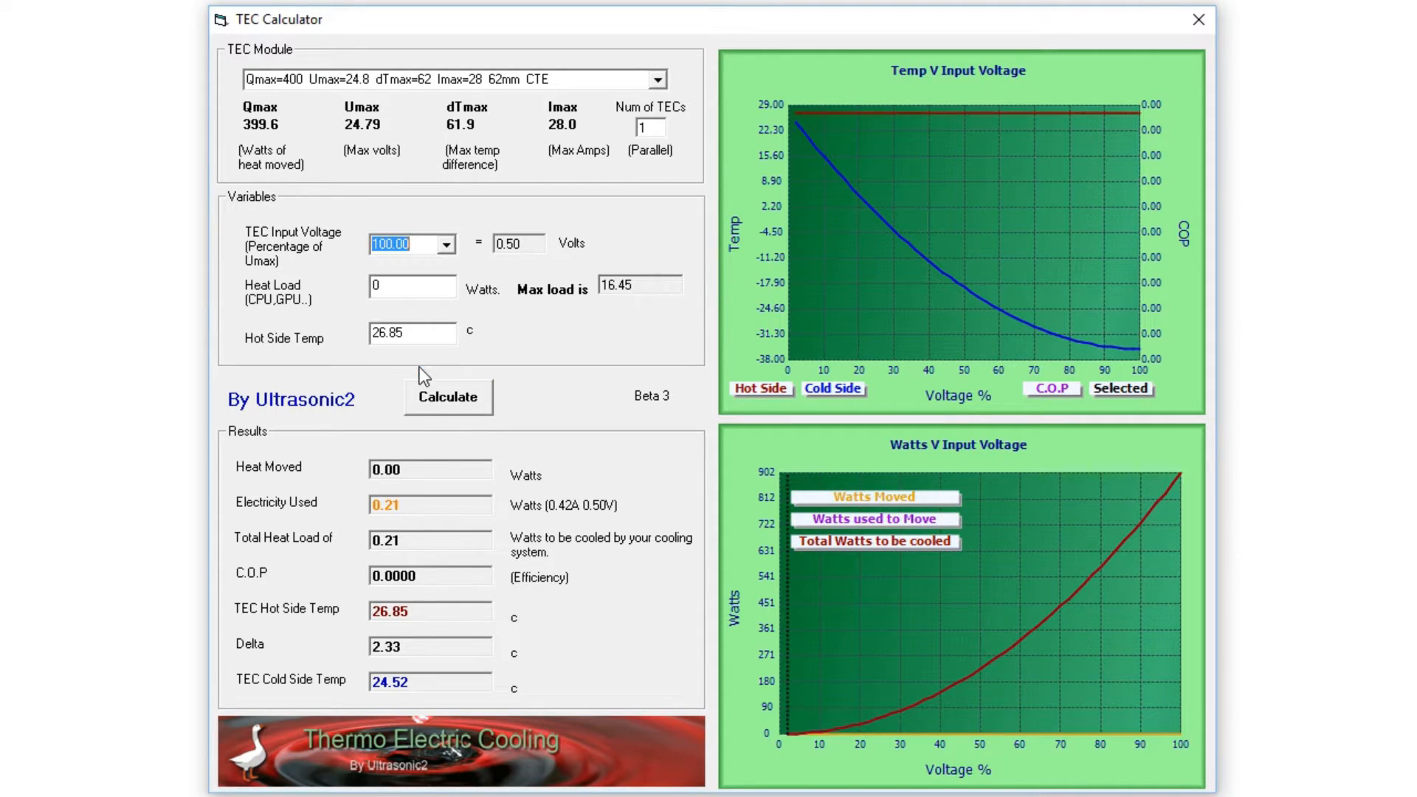
{"action": "left_click", "coordinate": [449, 393]}
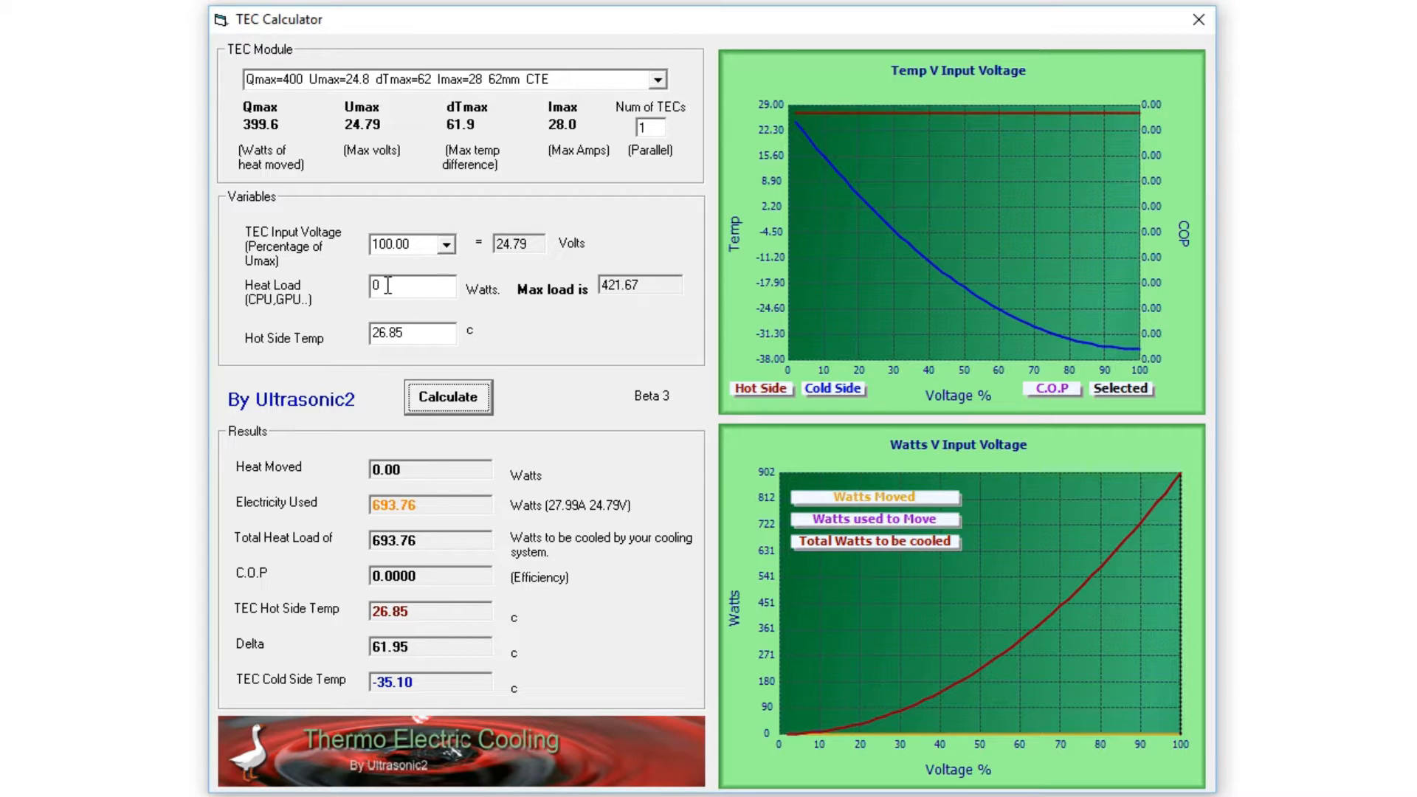
{"action": "left_click_drag", "start_coordinate": [641, 287], "coordinate": [597, 285]}
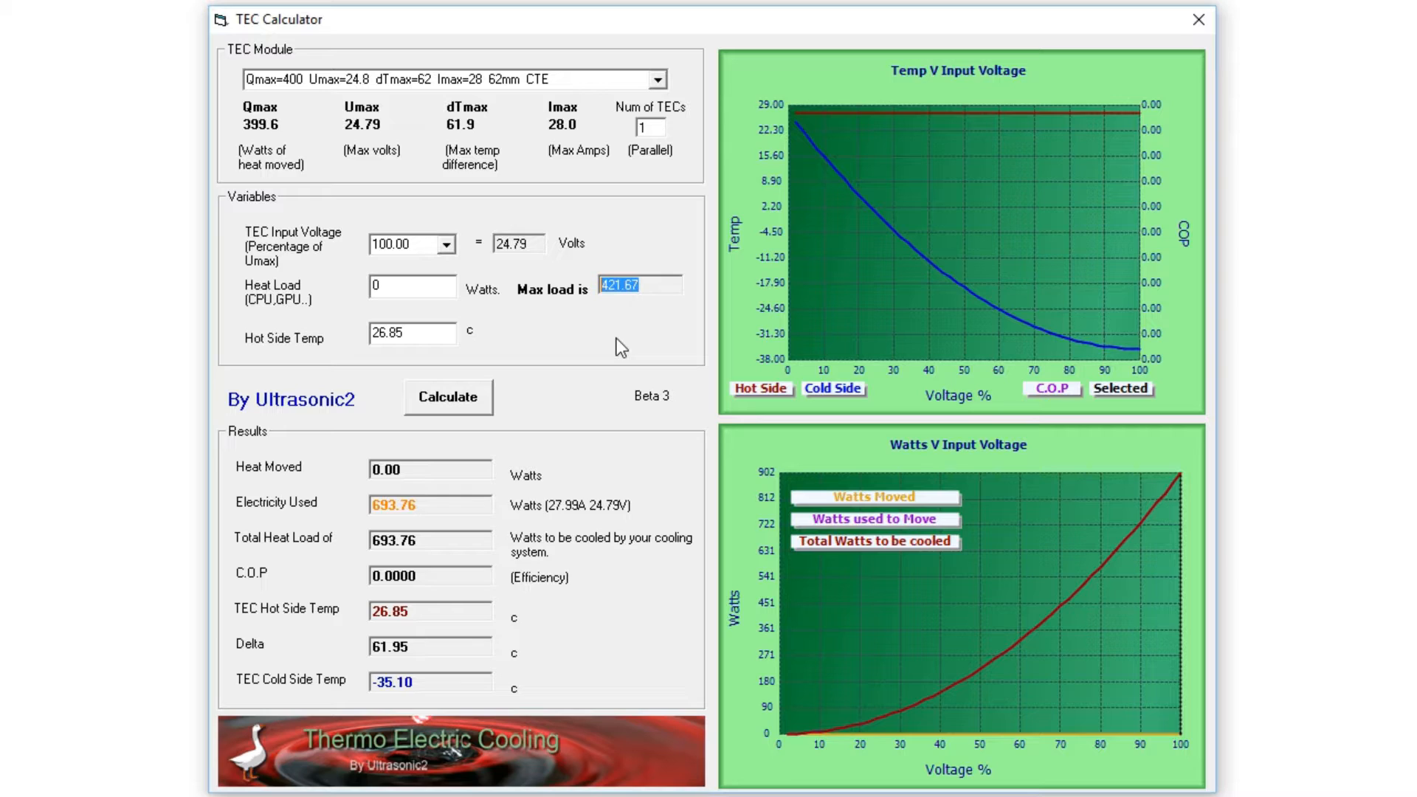
Step: Set the TEC input voltage to 80% of Umax and recalculate
{"action": "left_click", "coordinate": [444, 245]}
{"action": "left_click", "coordinate": [448, 268]}
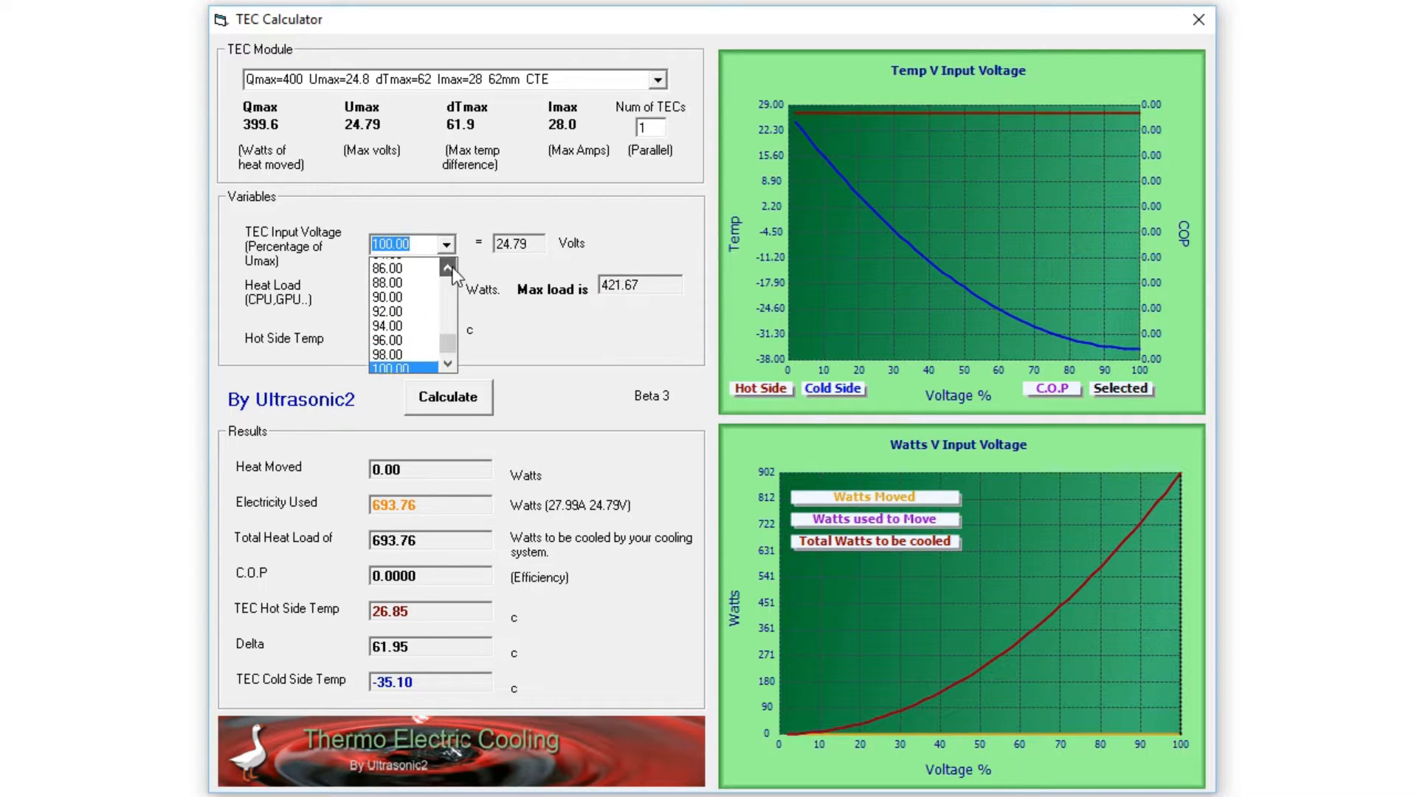
{"action": "left_click", "coordinate": [391, 295]}
{"action": "left_click", "coordinate": [440, 388]}
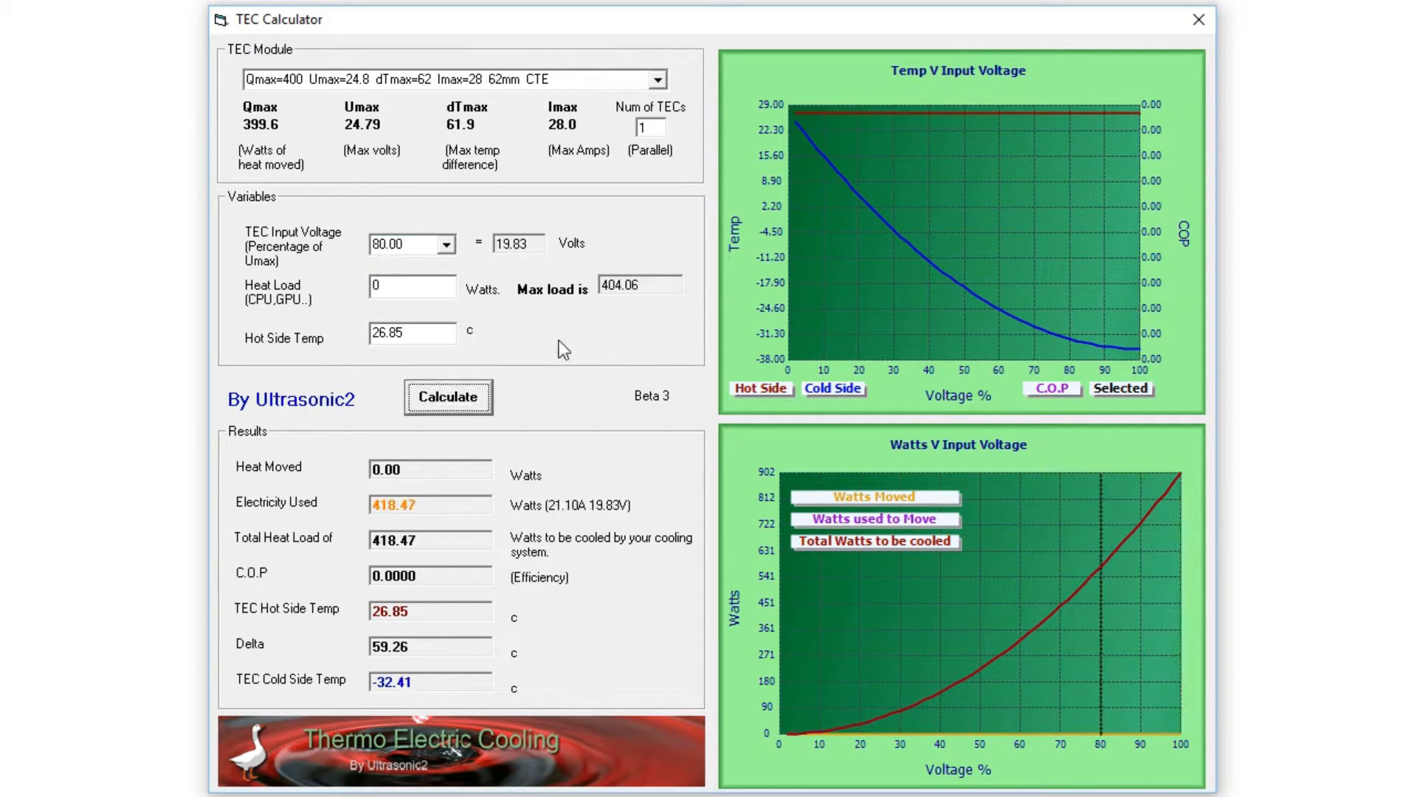
Step: Set the heat load to 400 watts and recalculate
{"action": "key", "text": "Tab"}
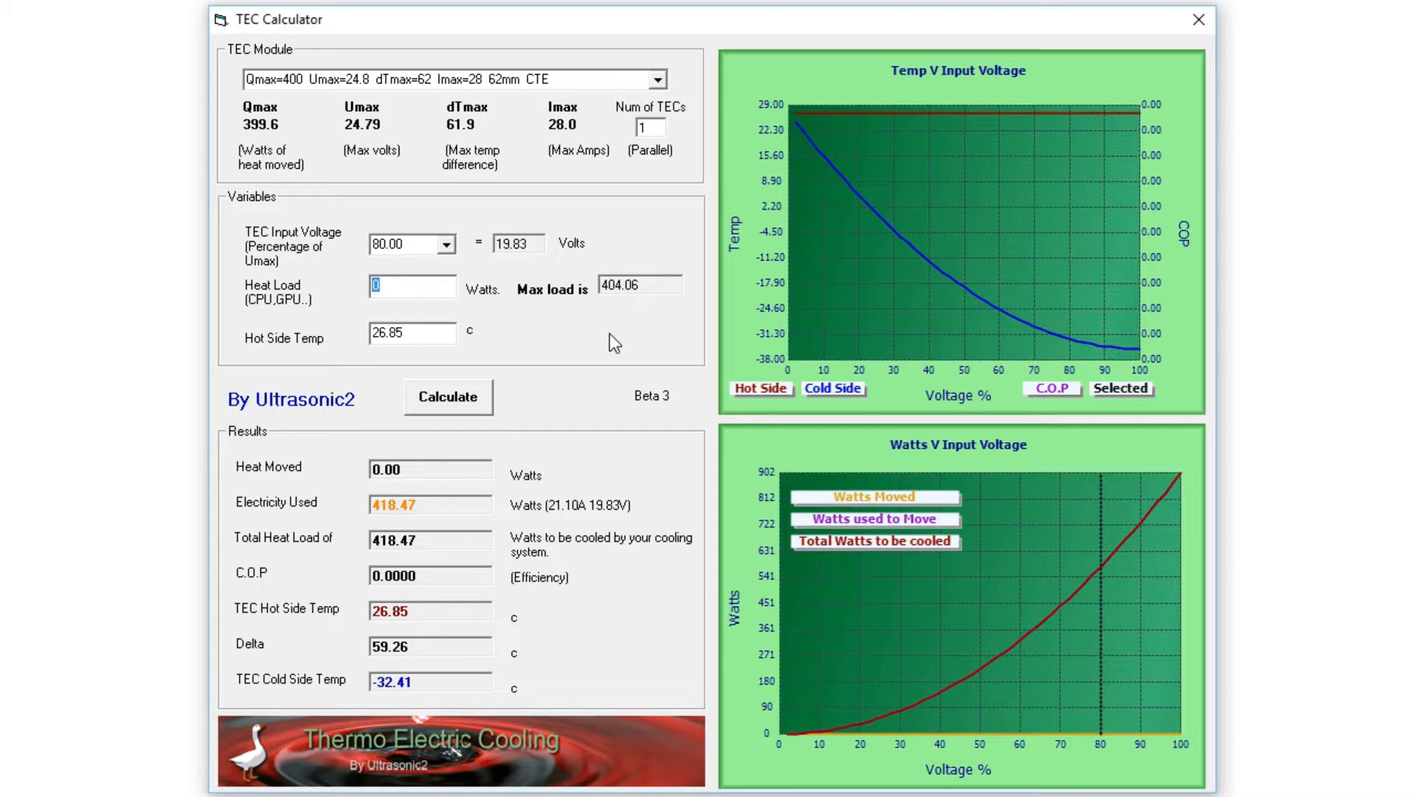
{"action": "type", "text": "400"}
{"action": "left_click", "coordinate": [483, 402]}
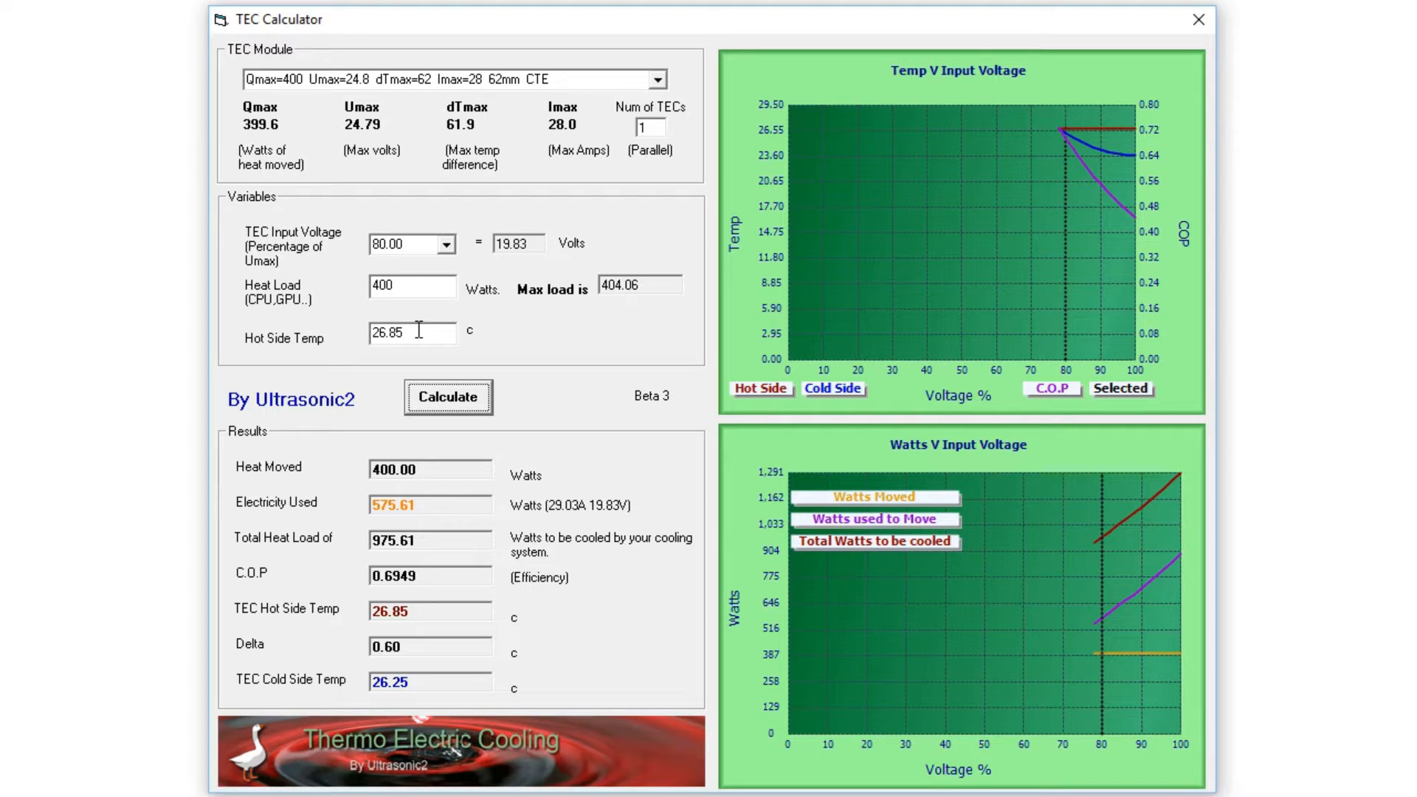
Step: Set the hot side temperature to 50 °C and recalculate
{"action": "left_click_drag", "start_coordinate": [418, 330], "coordinate": [362, 336]}
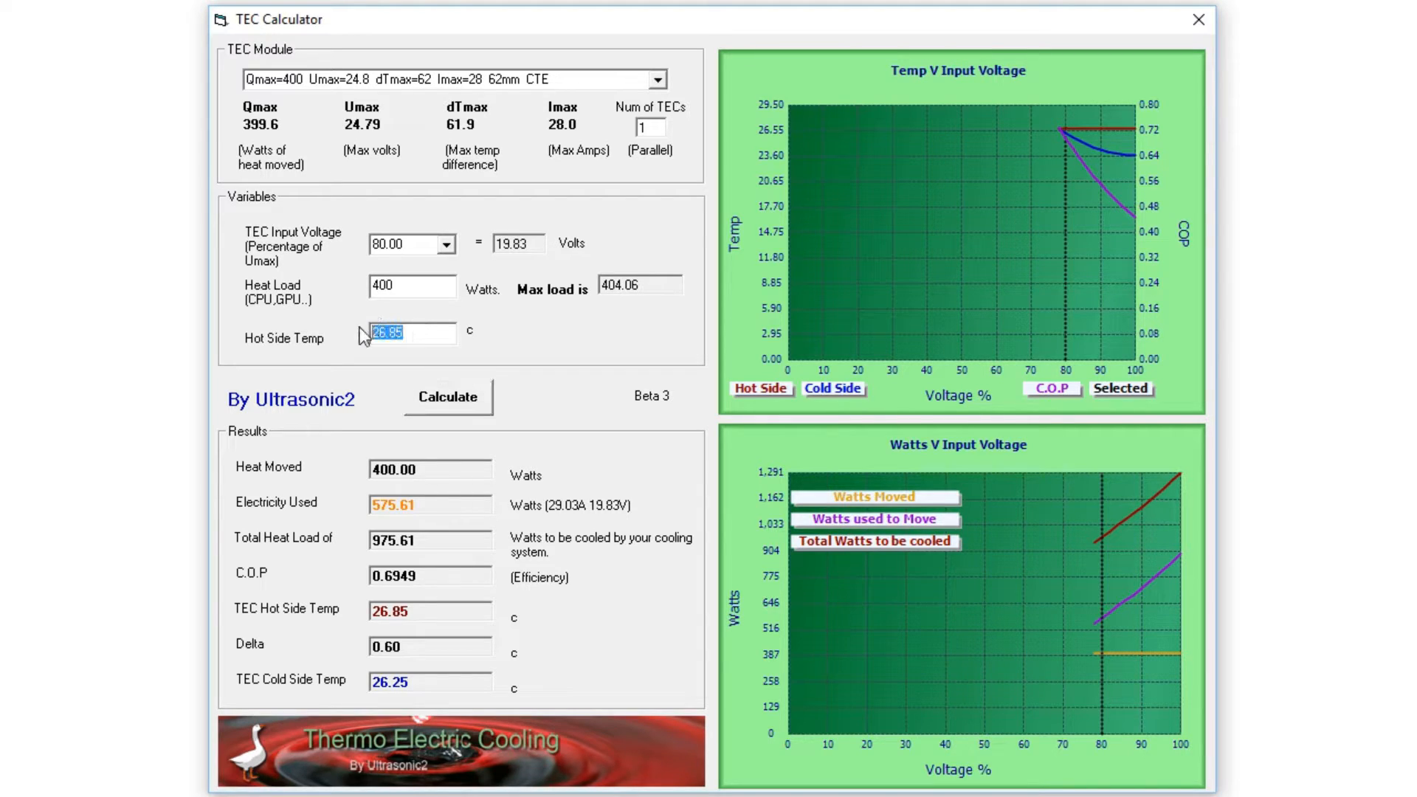
{"action": "type", "text": "500"}
{"action": "key", "text": "BackSpace"}
{"action": "left_click", "coordinate": [436, 402]}
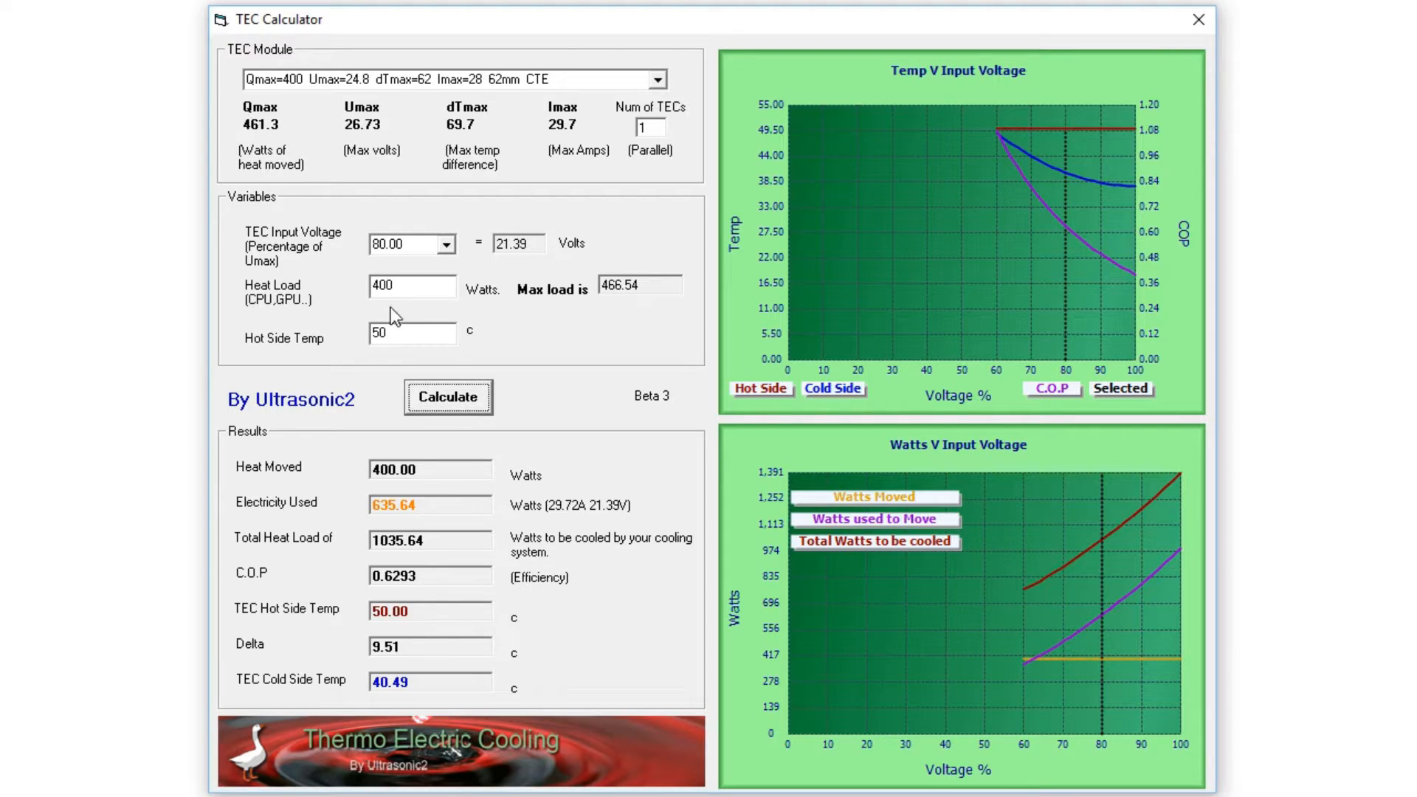
Step: Examine the heat moved, electricity used, total heat load, C.O.P and cold side temperature against the entered heat load and hot side temperature
{"action": "double_click", "coordinate": [418, 471]}
{"action": "left_click_drag", "start_coordinate": [414, 290], "coordinate": [350, 287]}
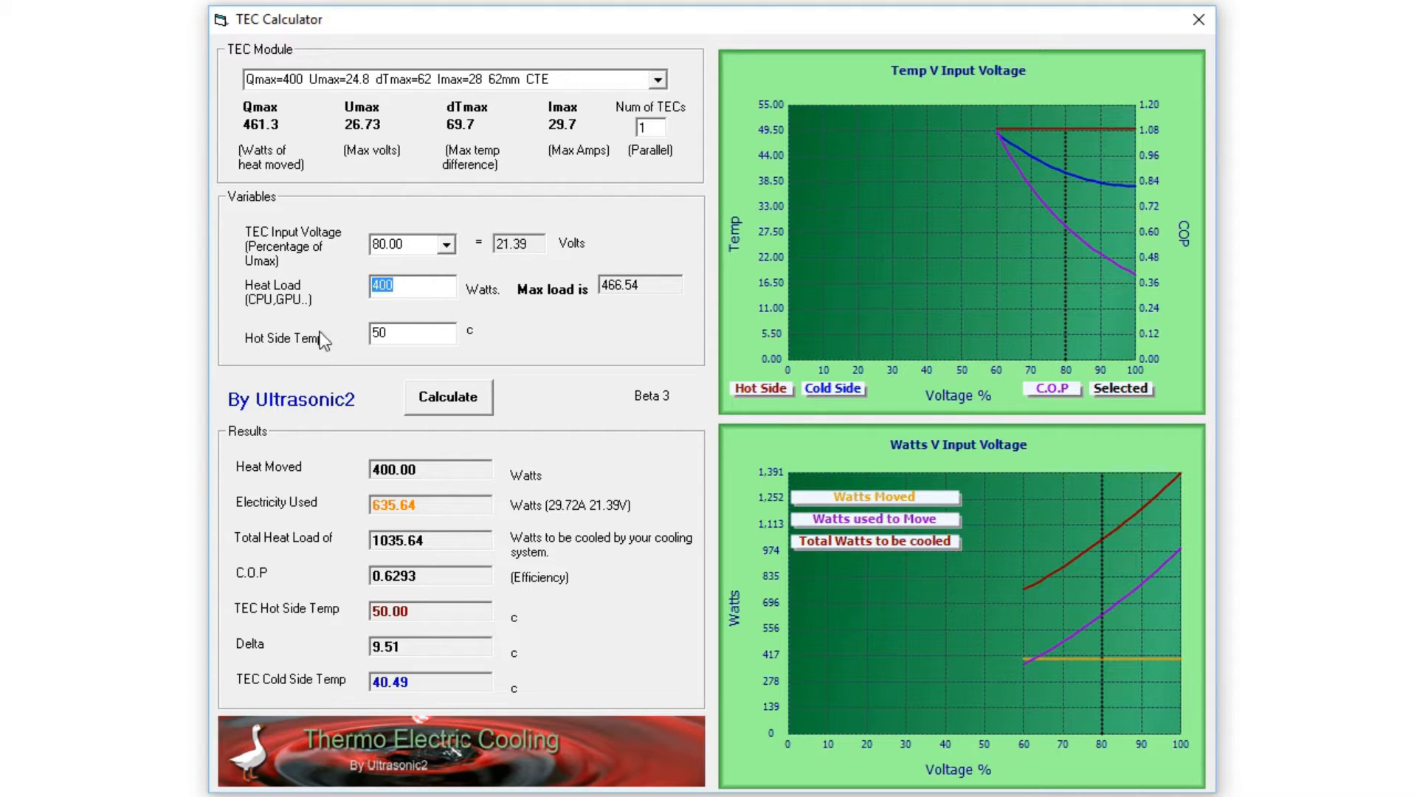
{"action": "left_click_drag", "start_coordinate": [448, 504], "coordinate": [361, 500]}
{"action": "left_click", "coordinate": [381, 468]}
{"action": "left_click_drag", "start_coordinate": [432, 505], "coordinate": [342, 506]}
{"action": "left_click", "coordinate": [432, 504]}
{"action": "left_click_drag", "start_coordinate": [444, 541], "coordinate": [368, 540]}
{"action": "left_click_drag", "start_coordinate": [454, 582], "coordinate": [354, 581]}
{"action": "key", "text": "Tab"}
{"action": "left_click_drag", "start_coordinate": [399, 335], "coordinate": [335, 329]}
{"action": "left_click_drag", "start_coordinate": [436, 680], "coordinate": [357, 670]}
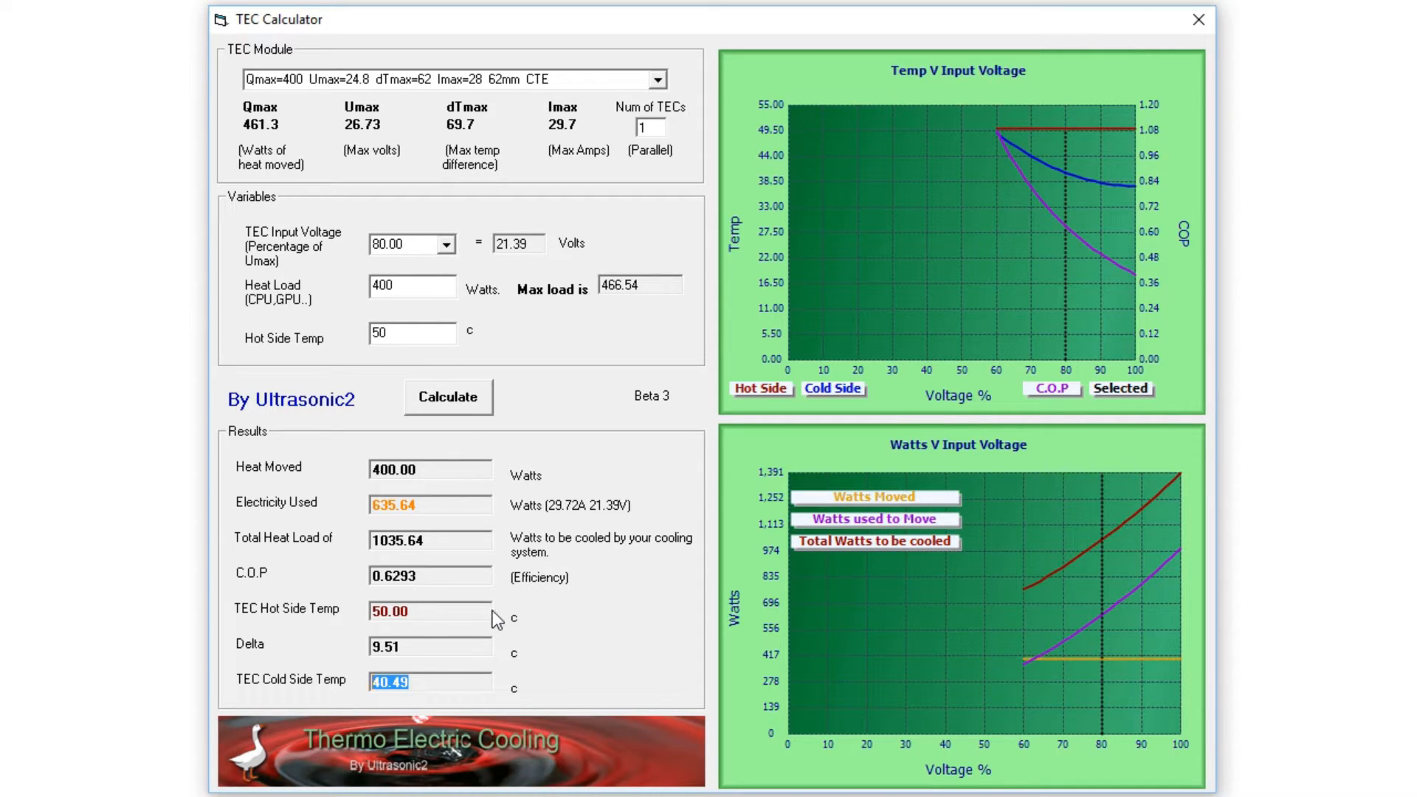
Step: Set the TEC input voltage to 94% of Umax and recalculate
{"action": "left_click", "coordinate": [446, 245]}
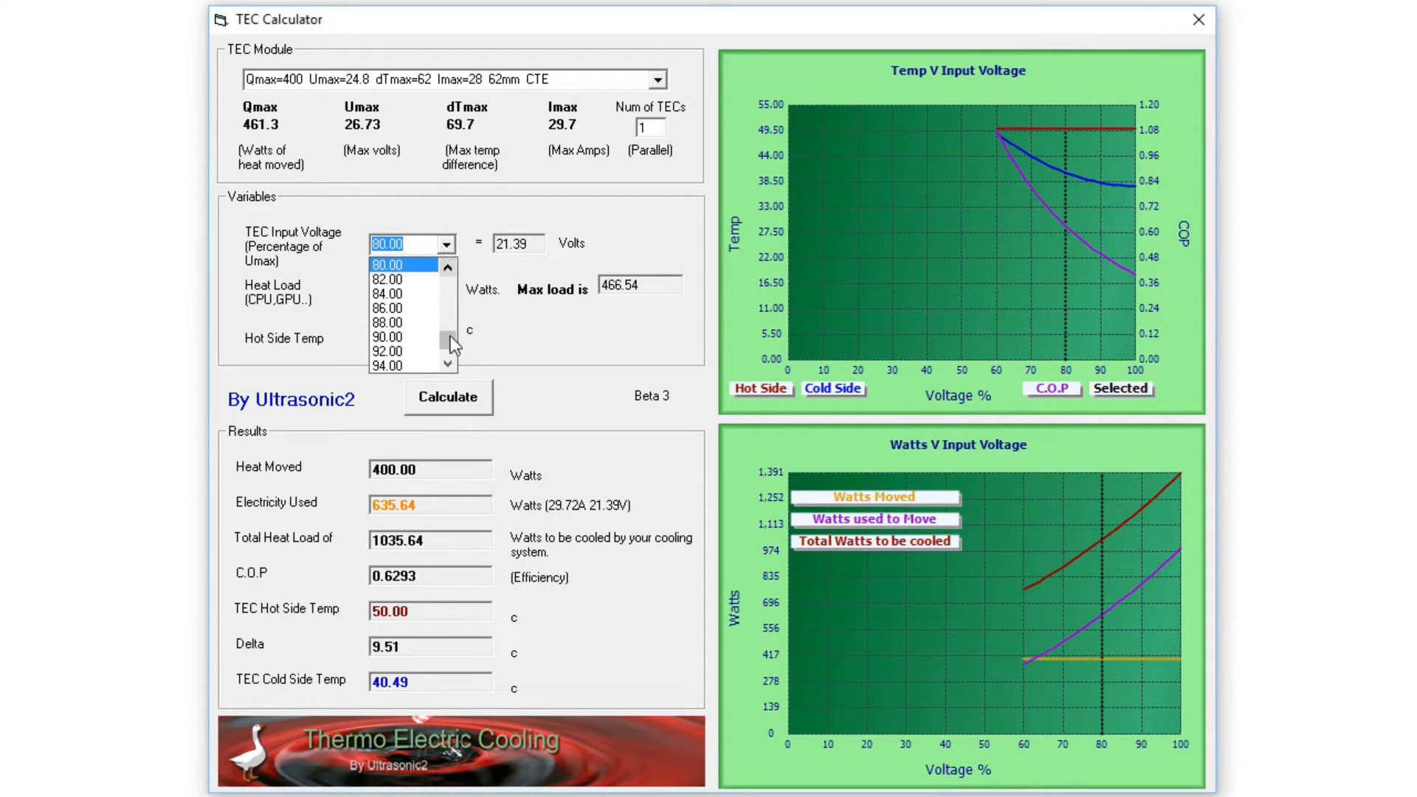
{"action": "left_click", "coordinate": [420, 361]}
{"action": "left_click", "coordinate": [450, 410]}
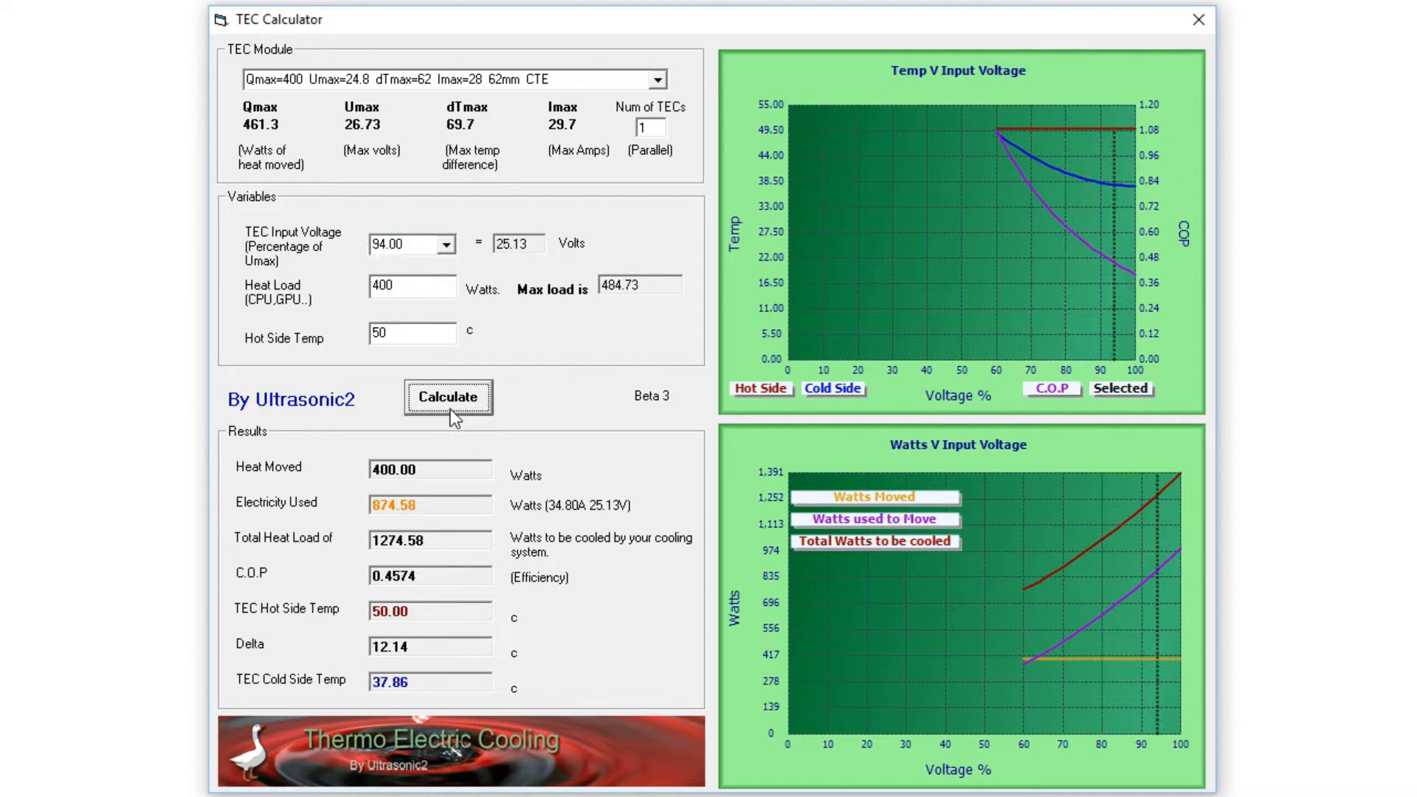
Step: Reduce the heat load to 200 watts and recalculate
{"action": "double_click", "coordinate": [391, 286]}
{"action": "type", "text": "200"}
{"action": "left_click", "coordinate": [465, 400]}
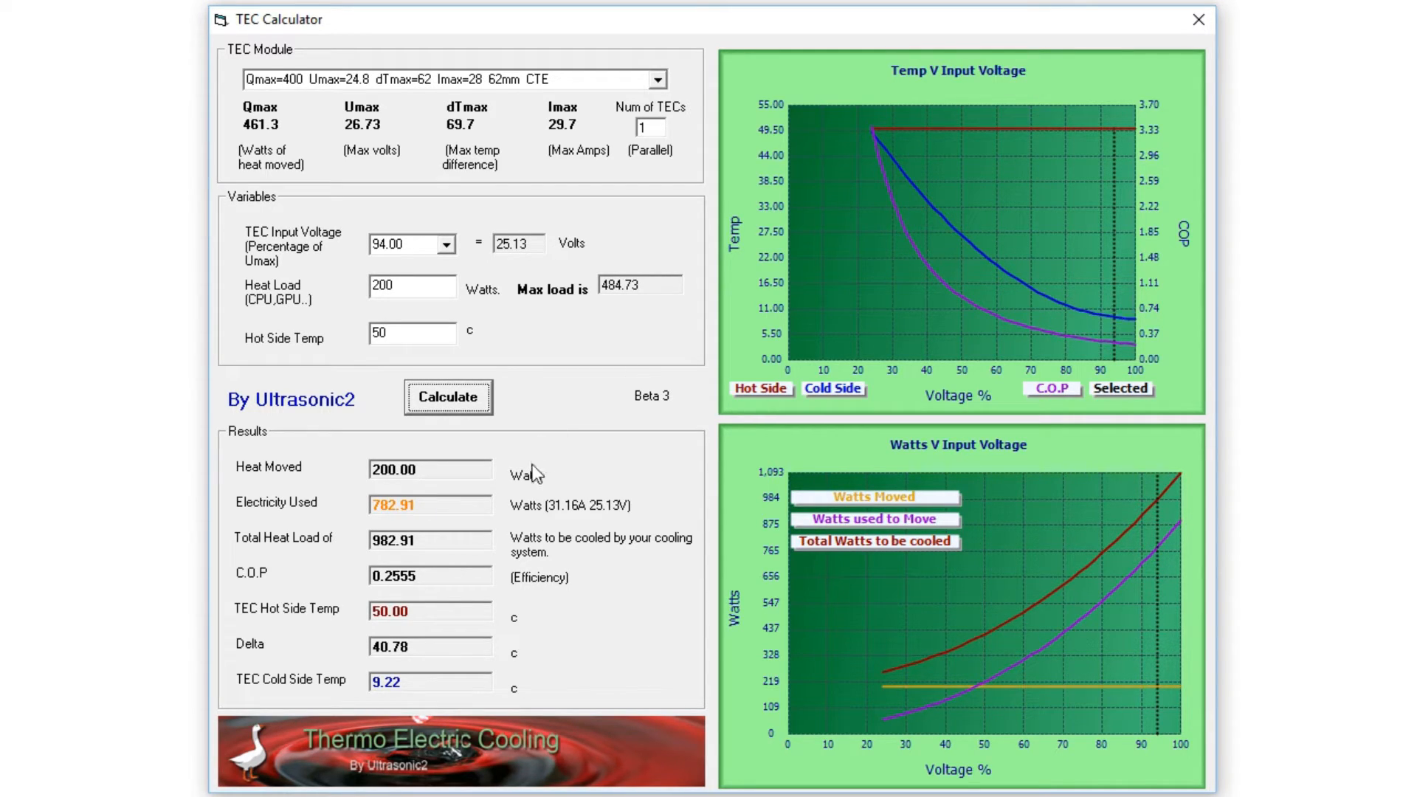
Step: Lower the TEC input voltage to 50% of Umax and recalculate the results
{"action": "left_click", "coordinate": [448, 243]}
{"action": "left_click", "coordinate": [449, 265]}
{"action": "left_click_drag", "start_coordinate": [448, 264], "coordinate": [448, 265]}
{"action": "left_click", "coordinate": [386, 264]}
{"action": "left_click", "coordinate": [475, 400]}
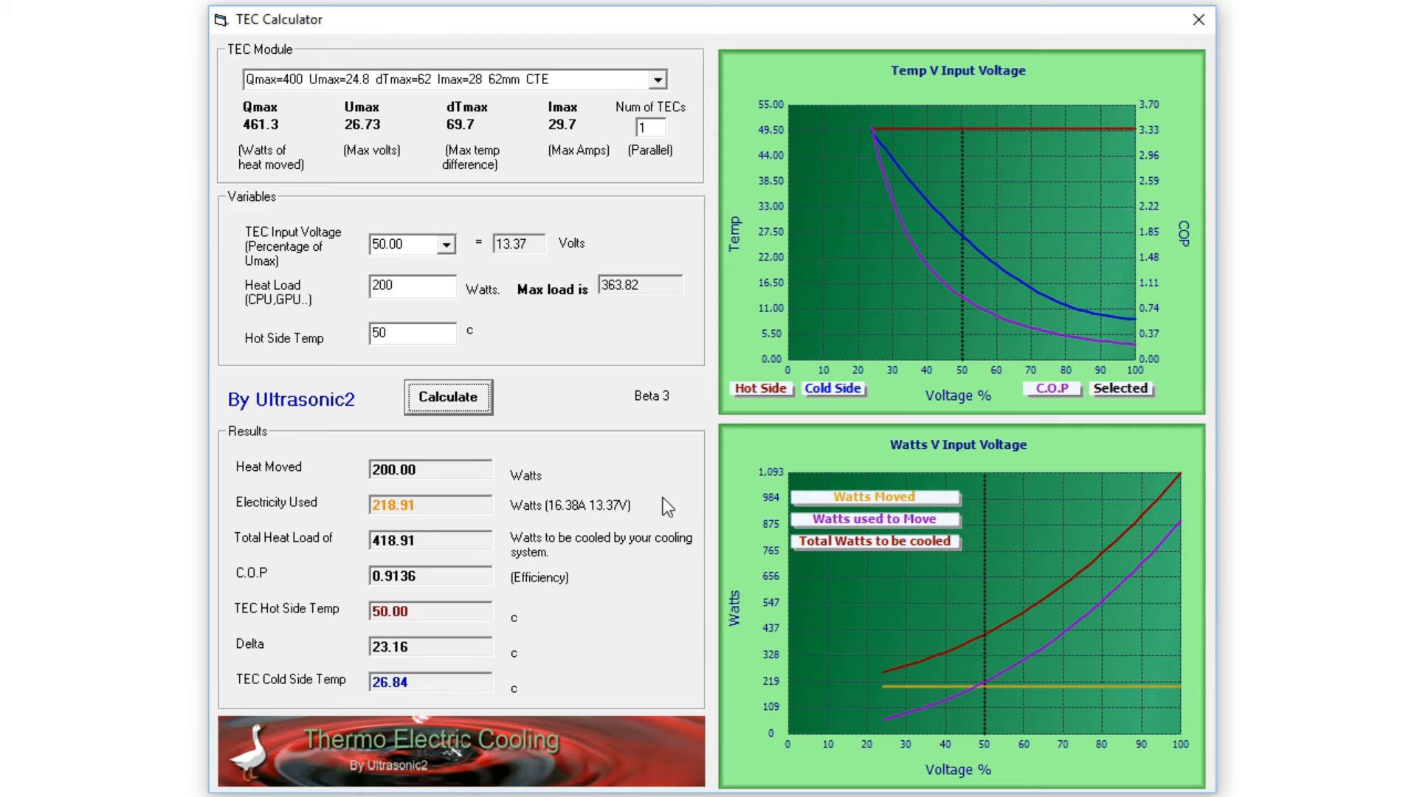
Step: Set the number of parallel TECs to 10 and recalculate
{"action": "left_click", "coordinate": [655, 128]}
{"action": "type", "text": "0"}
{"action": "left_click", "coordinate": [450, 398]}
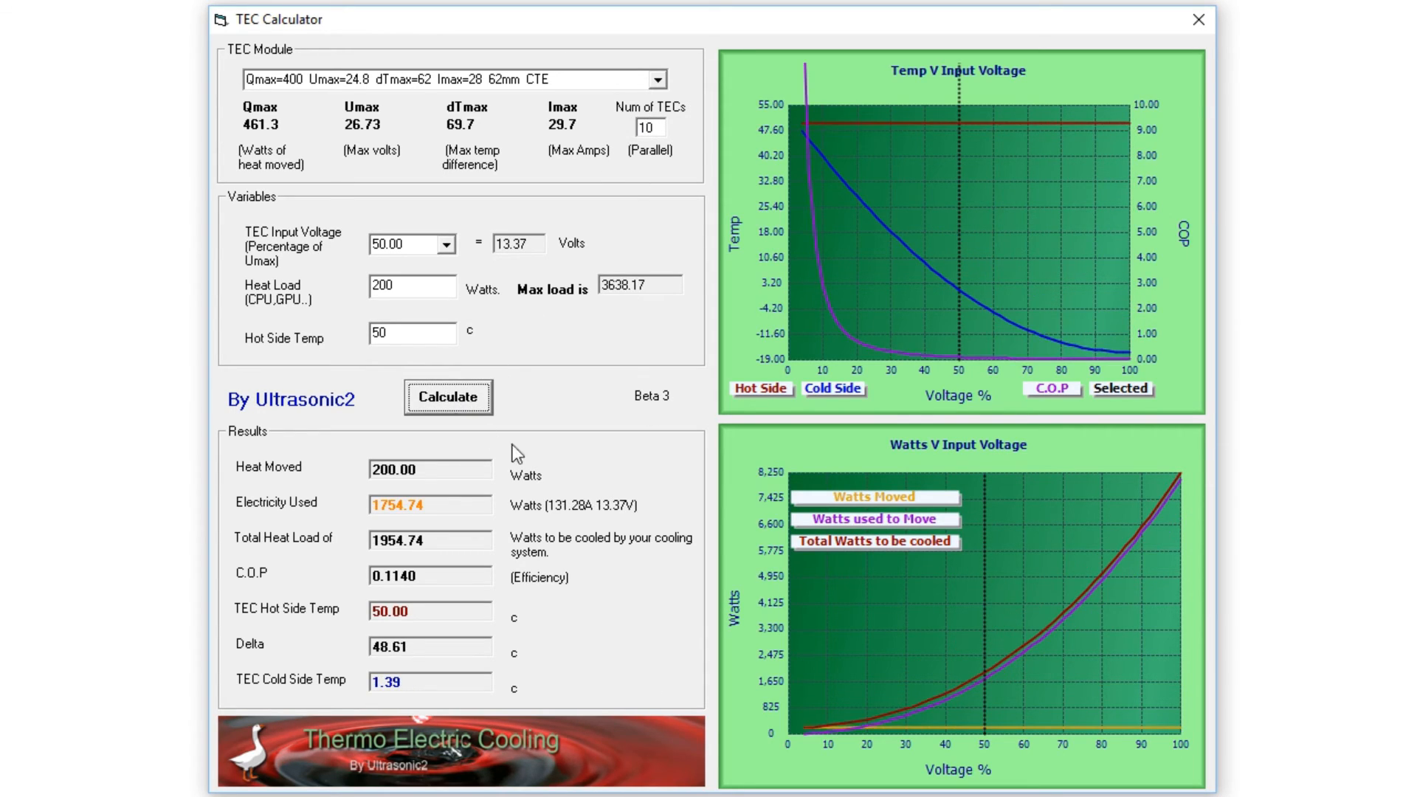
Step: Lower the TEC input voltage to 10% of Umax, recalculate, and check the C.O.P value
{"action": "left_click", "coordinate": [447, 244]}
{"action": "left_click_drag", "start_coordinate": [448, 316], "coordinate": [448, 273]}
{"action": "left_click", "coordinate": [385, 279]}
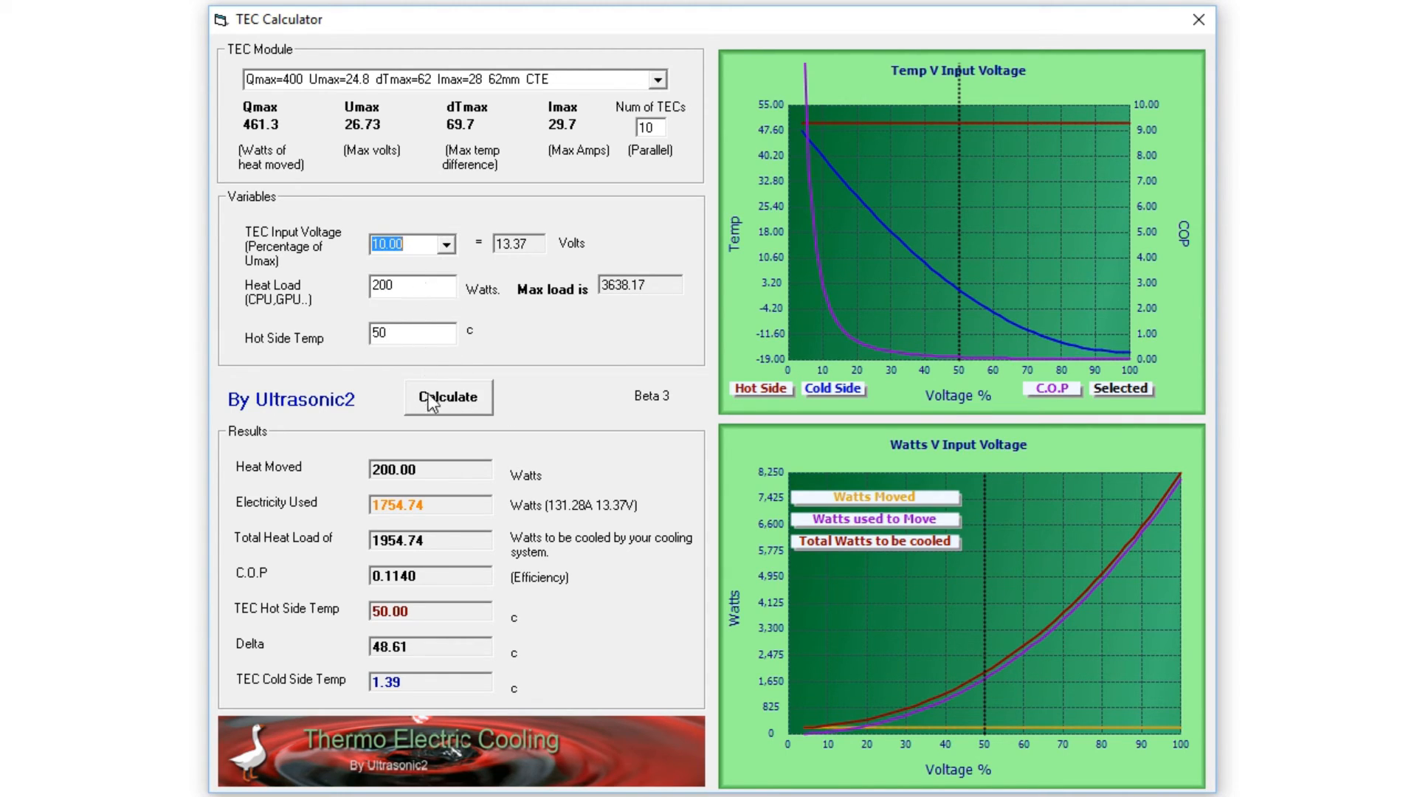
{"action": "left_click", "coordinate": [432, 404]}
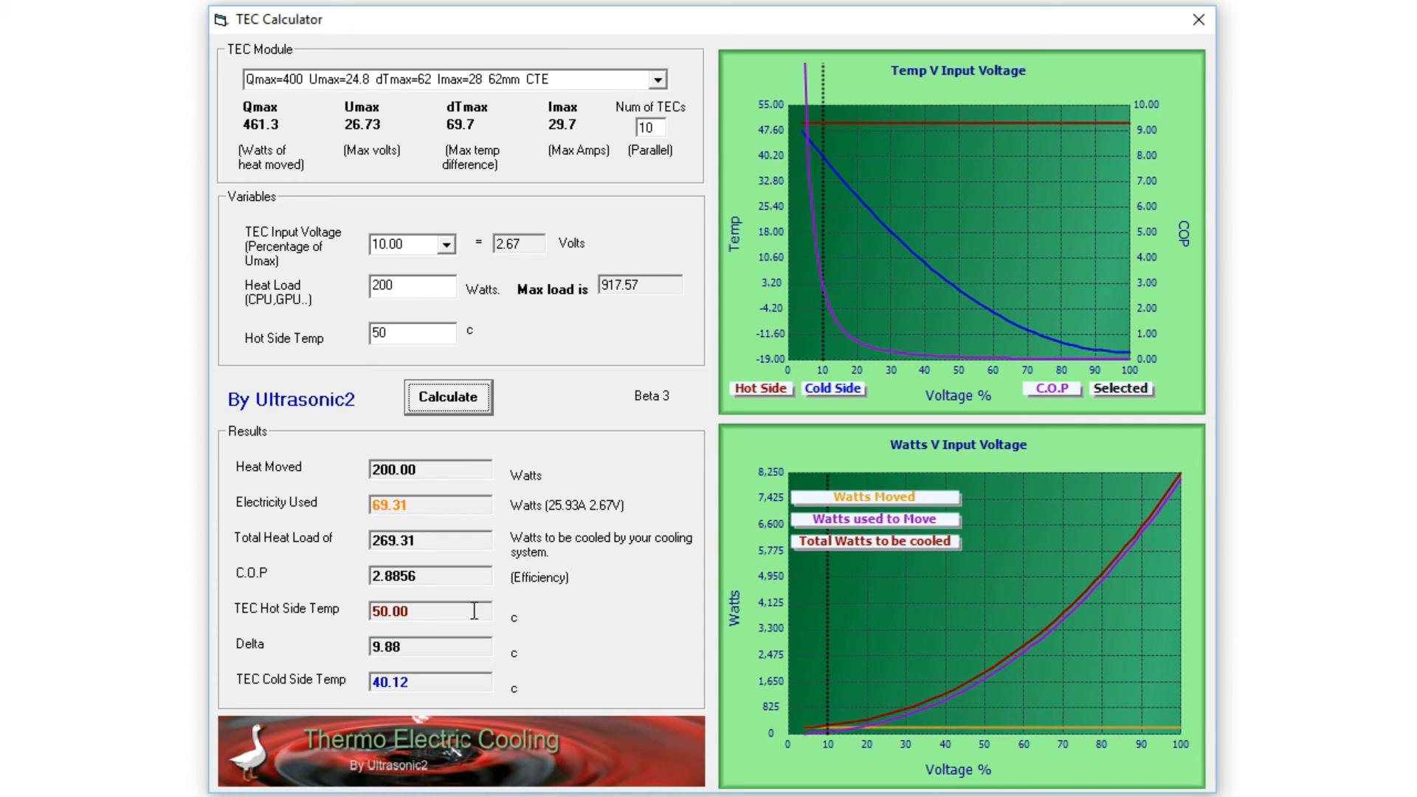
{"action": "double_click", "coordinate": [428, 575]}
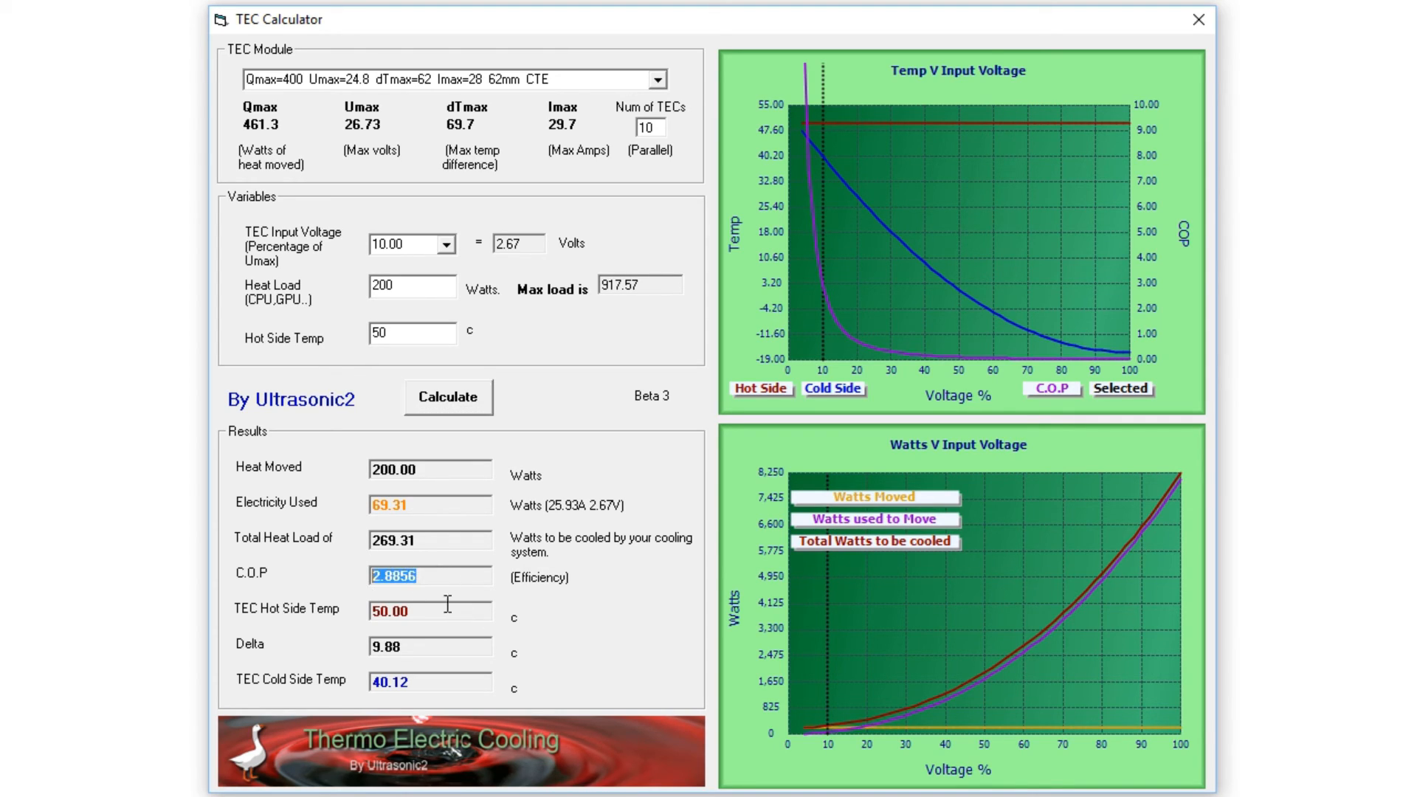